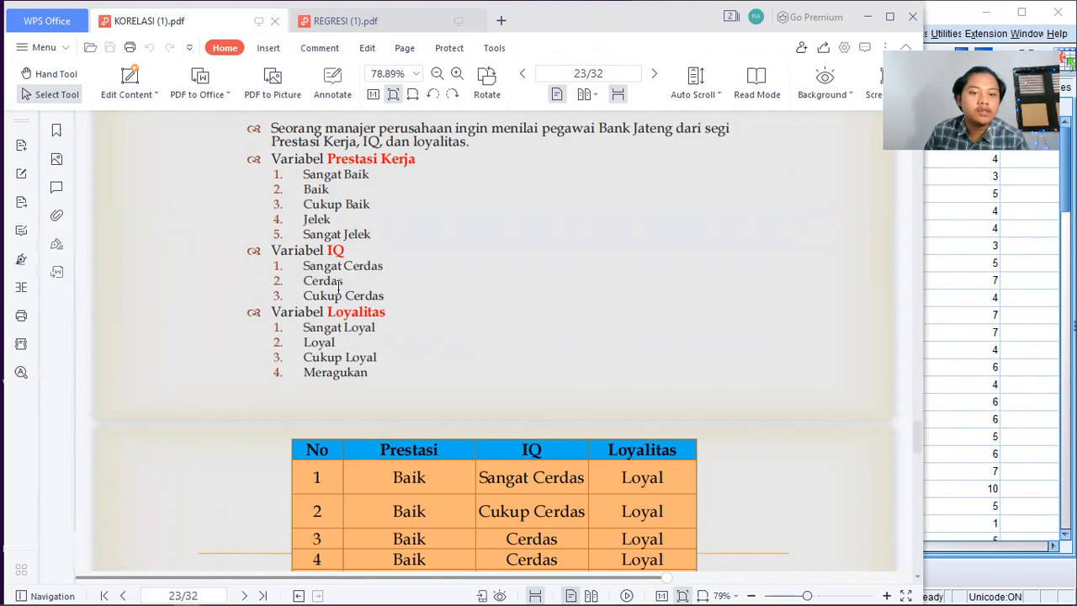
Review the Kasus slide's Prestasi Kerja, IQ and Loyalitas categories and the employee data tables in the KORELASI PDF.
{"action": "scroll", "coordinate": [405, 297], "scroll_direction": "down", "scroll_amount": 1}
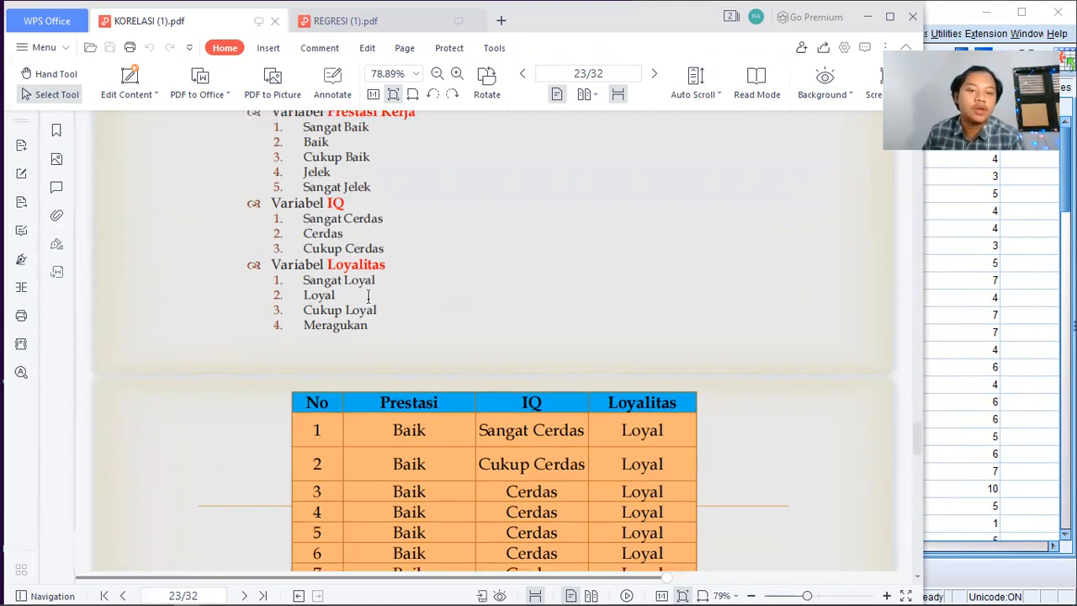
{"action": "scroll", "coordinate": [370, 299], "scroll_direction": "down", "scroll_amount": 5}
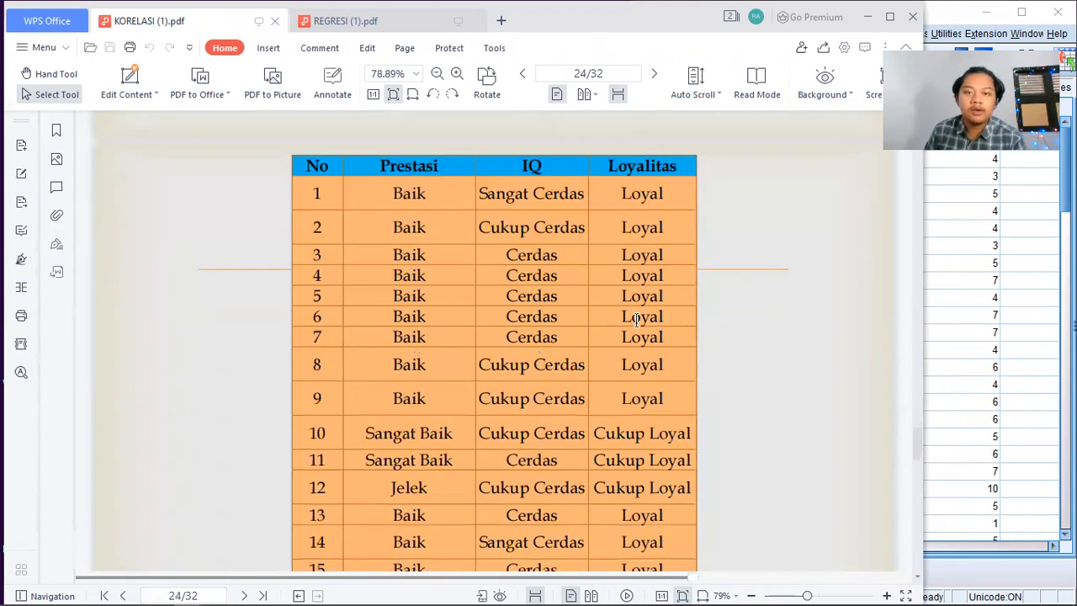
{"action": "scroll", "coordinate": [757, 318], "scroll_direction": "up", "scroll_amount": 10}
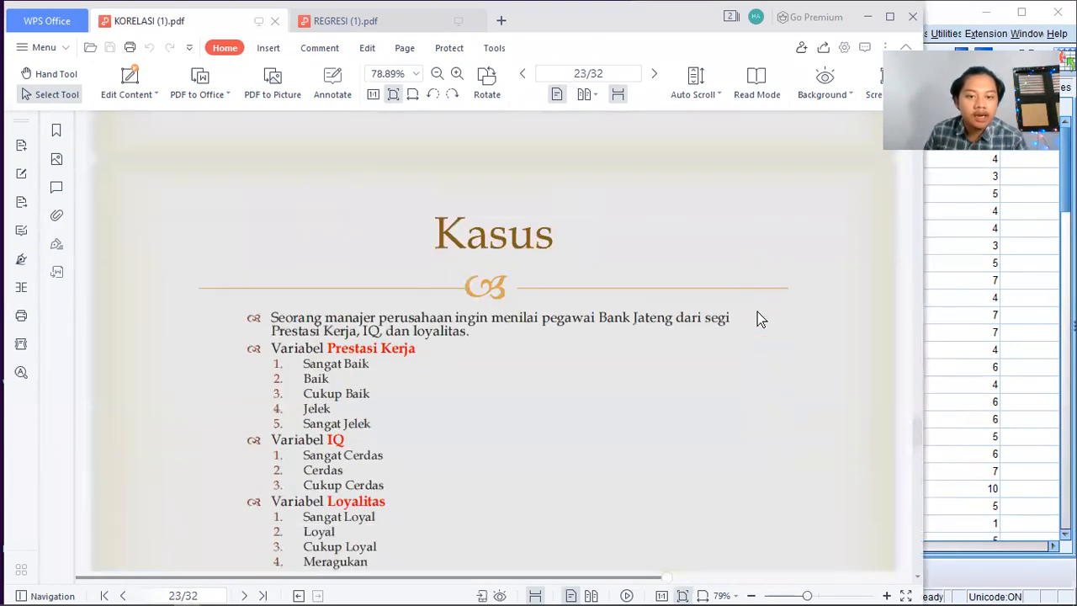
{"action": "scroll", "coordinate": [757, 311], "scroll_direction": "down", "scroll_amount": 1}
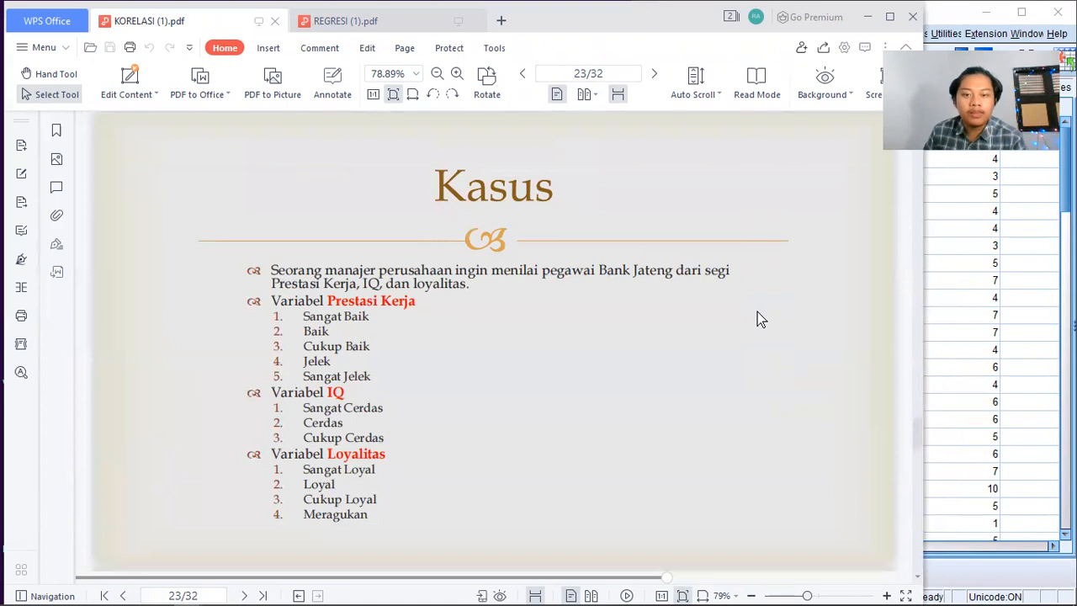
{"action": "scroll", "coordinate": [758, 316], "scroll_direction": "down", "scroll_amount": 7}
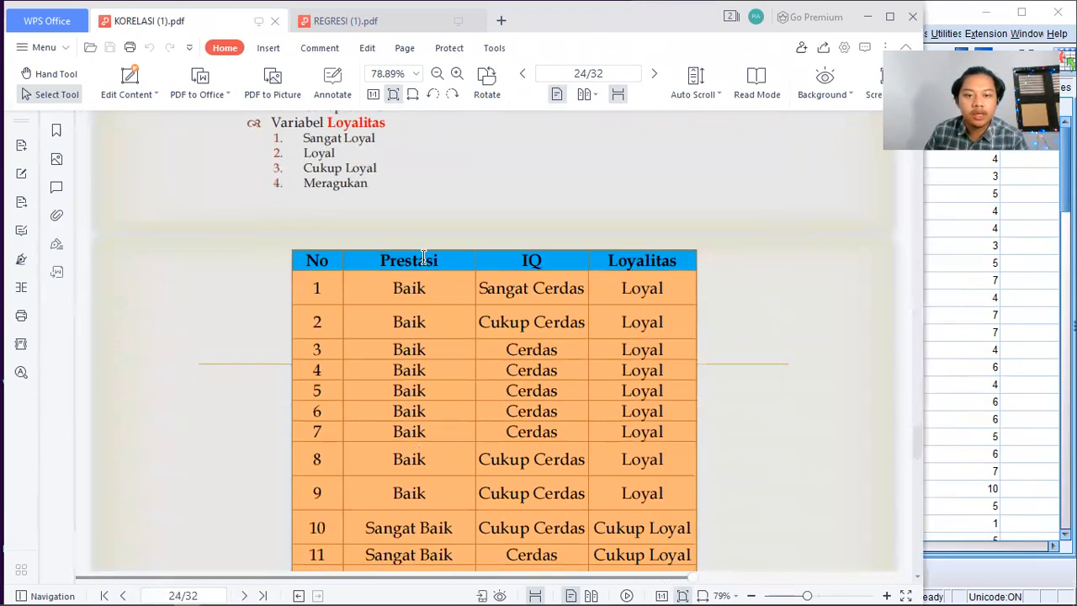
{"action": "scroll", "coordinate": [424, 258], "scroll_direction": "down", "scroll_amount": 1}
{"action": "scroll", "coordinate": [440, 282], "scroll_direction": "down", "scroll_amount": 1}
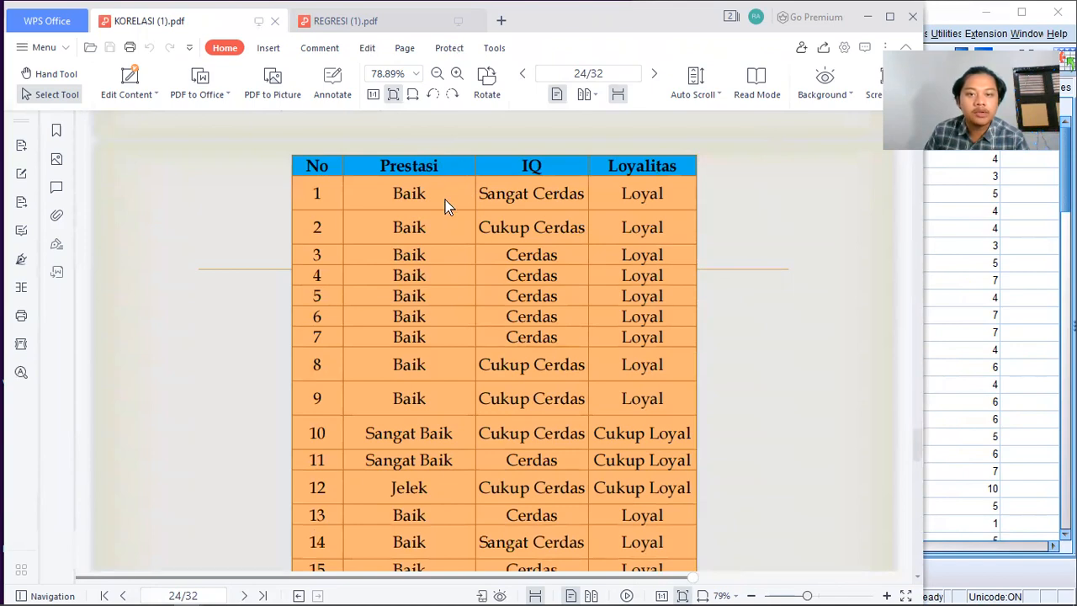
{"action": "scroll", "coordinate": [622, 239], "scroll_direction": "down", "scroll_amount": 5}
{"action": "scroll", "coordinate": [685, 277], "scroll_direction": "down", "scroll_amount": 20}
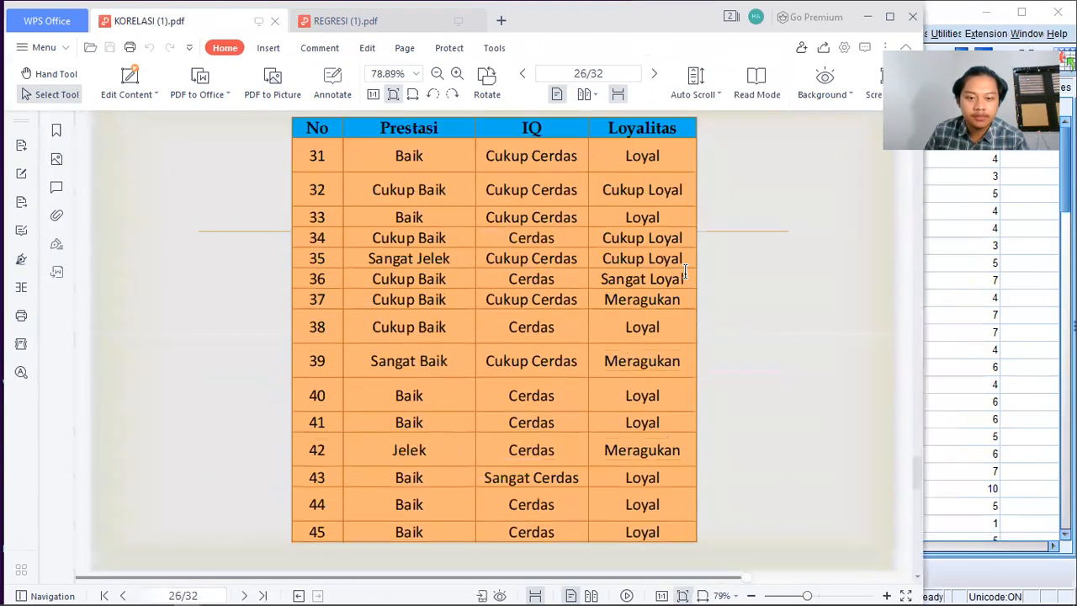
{"action": "scroll", "coordinate": [685, 275], "scroll_direction": "down", "scroll_amount": 5}
{"action": "scroll", "coordinate": [685, 275], "scroll_direction": "up", "scroll_amount": 20}
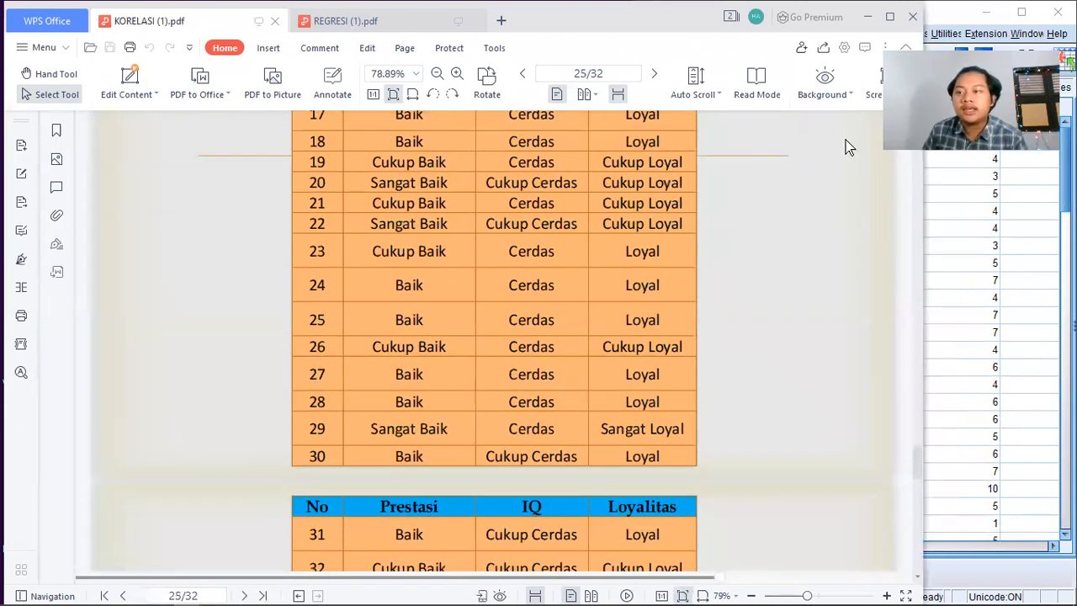
Switch to SPSS and bring up the dataset holding Prestasi, IQ and Loyalitas beside the case slide in the PDF.
{"action": "left_click", "coordinate": [951, 18]}
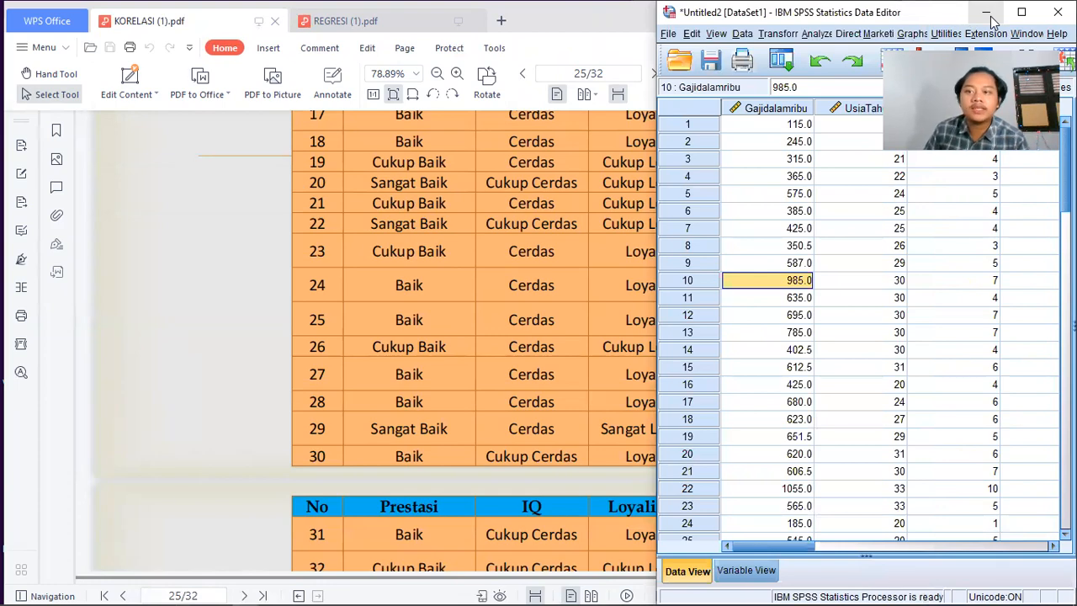
{"action": "left_click", "coordinate": [988, 14]}
{"action": "scroll", "coordinate": [588, 182], "scroll_direction": "up", "scroll_amount": 15}
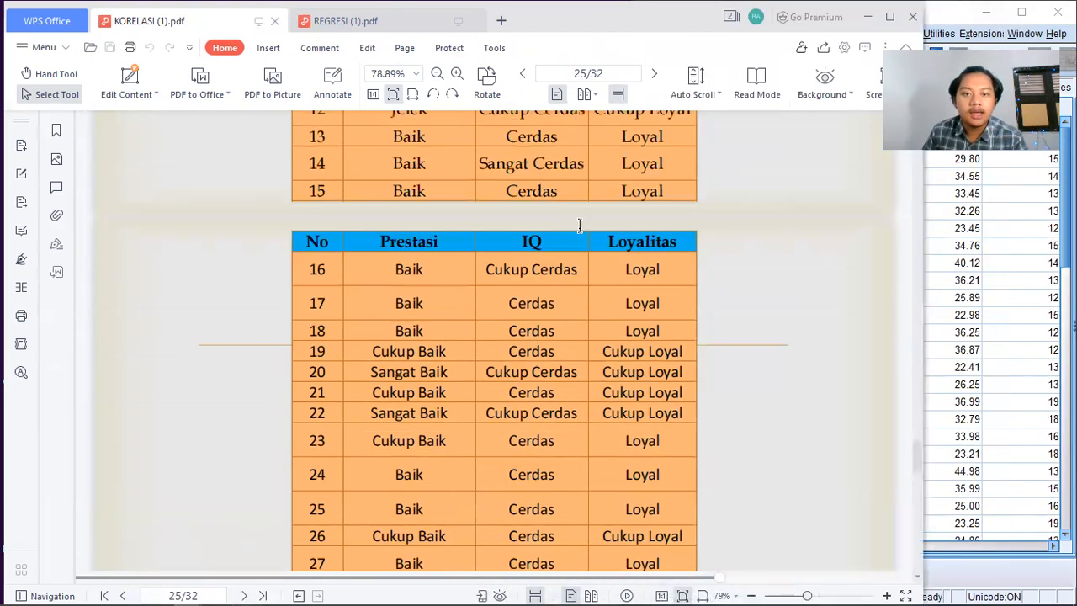
{"action": "scroll", "coordinate": [579, 229], "scroll_direction": "down", "scroll_amount": 3}
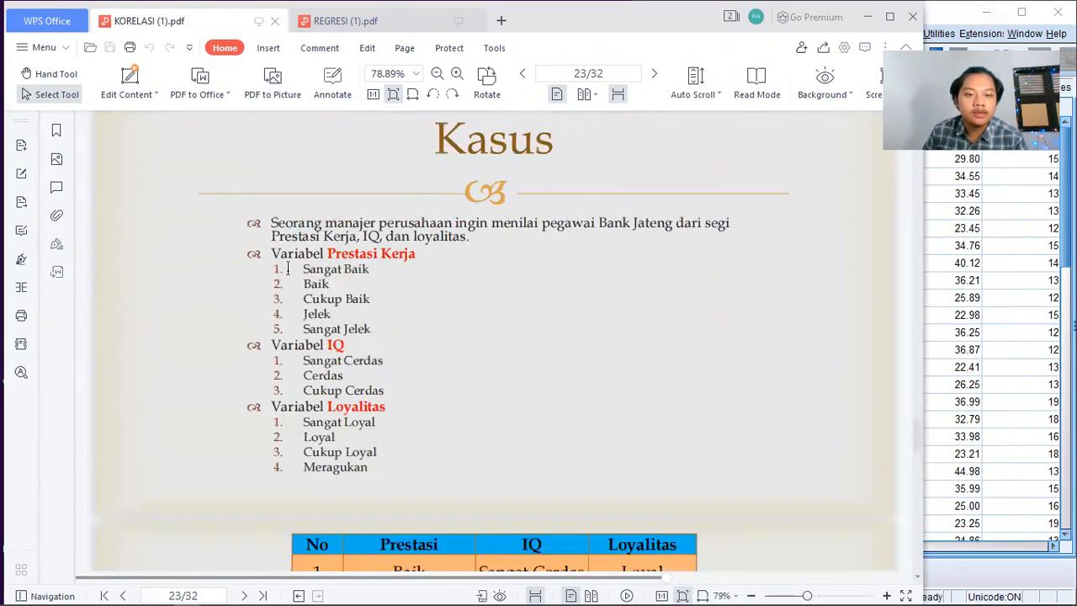
{"action": "left_click", "coordinate": [960, 227]}
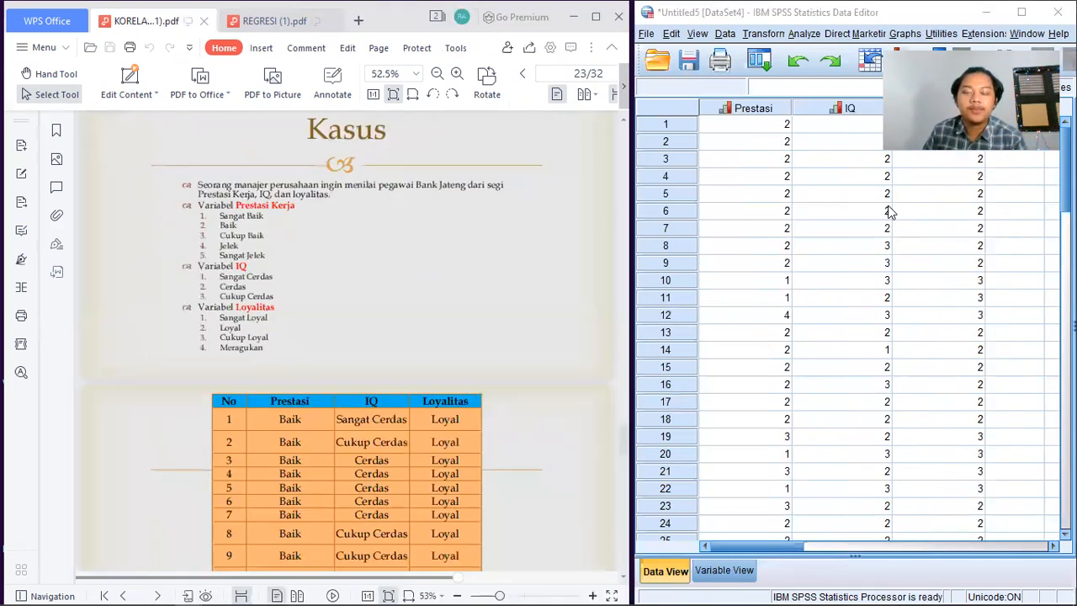
{"action": "scroll", "coordinate": [791, 223], "scroll_direction": "down", "scroll_amount": 2}
{"action": "scroll", "coordinate": [791, 223], "scroll_direction": "up", "scroll_amount": 2}
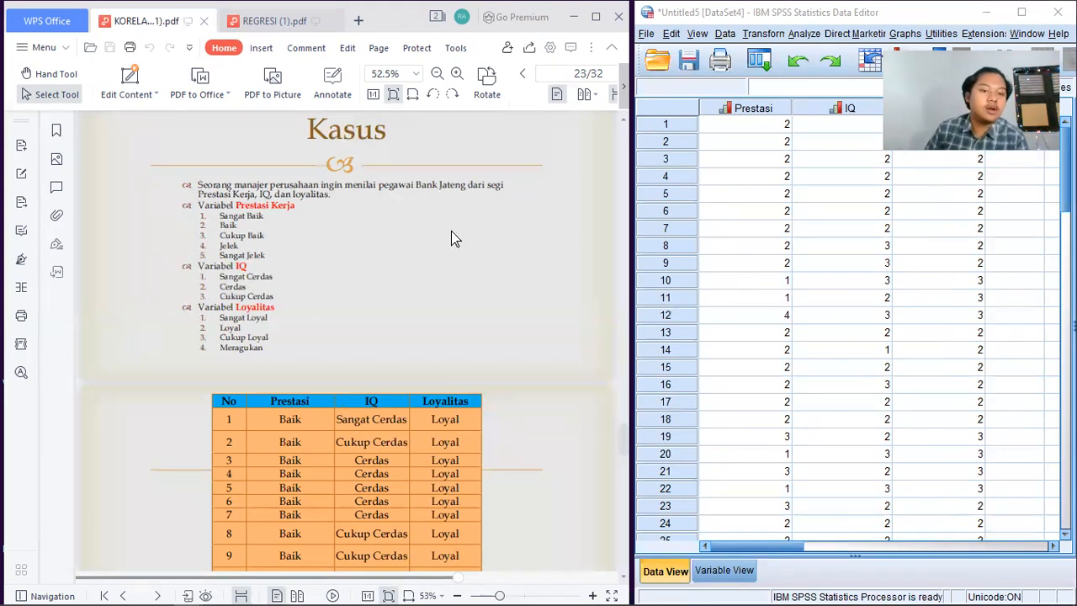
Find the PDF slide naming the correlation methods for ordinal data, and start a Bivariate Correlations analysis on the SPSS dataset.
{"action": "scroll", "coordinate": [452, 228], "scroll_direction": "down", "scroll_amount": 3}
{"action": "scroll", "coordinate": [452, 228], "scroll_direction": "down", "scroll_amount": 15}
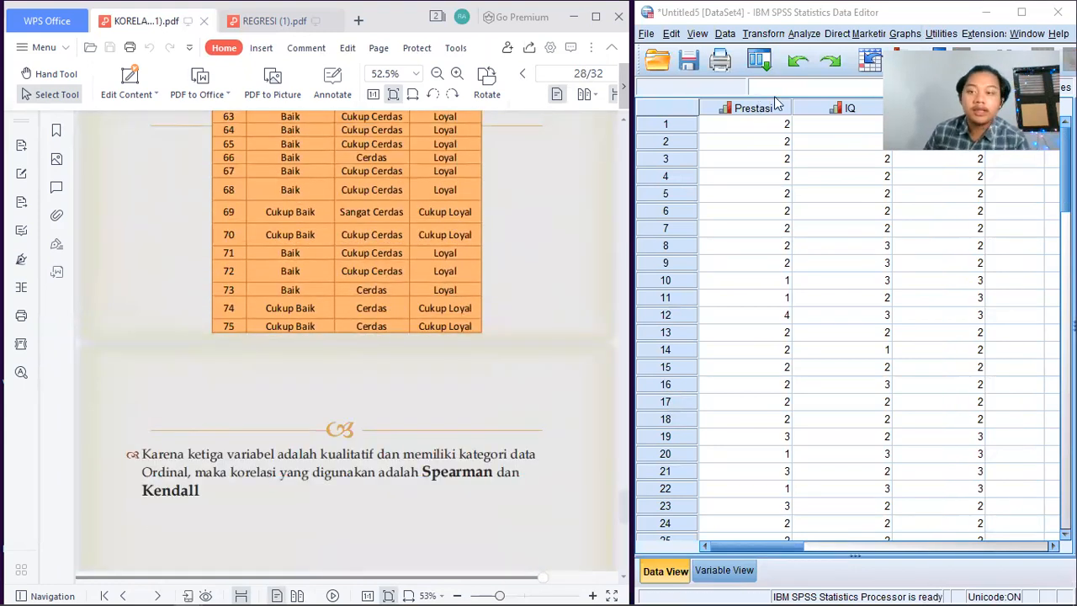
{"action": "left_click", "coordinate": [826, 17]}
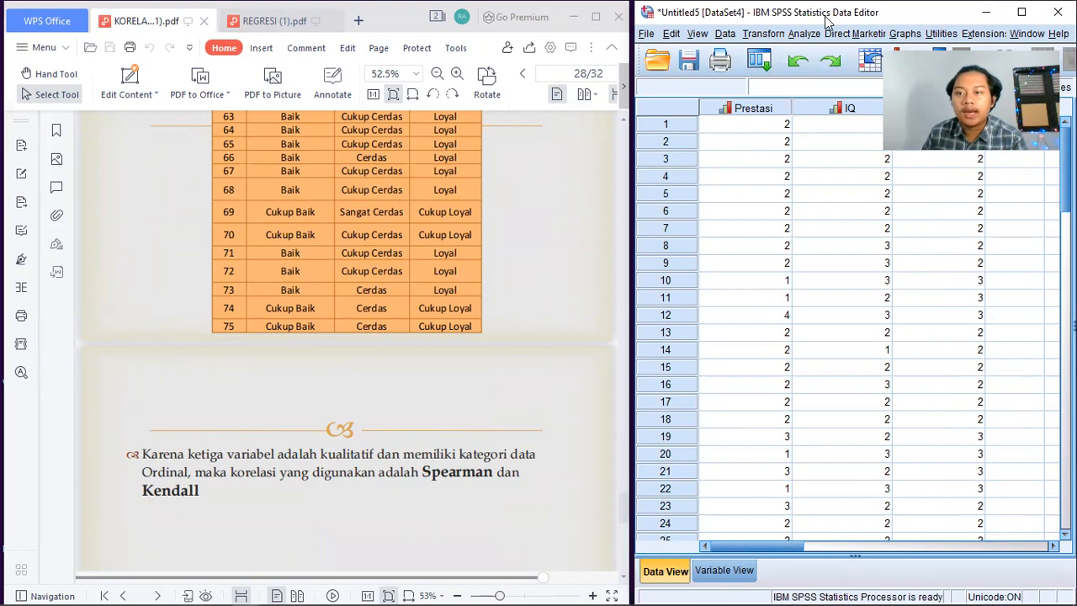
{"action": "left_click", "coordinate": [804, 34]}
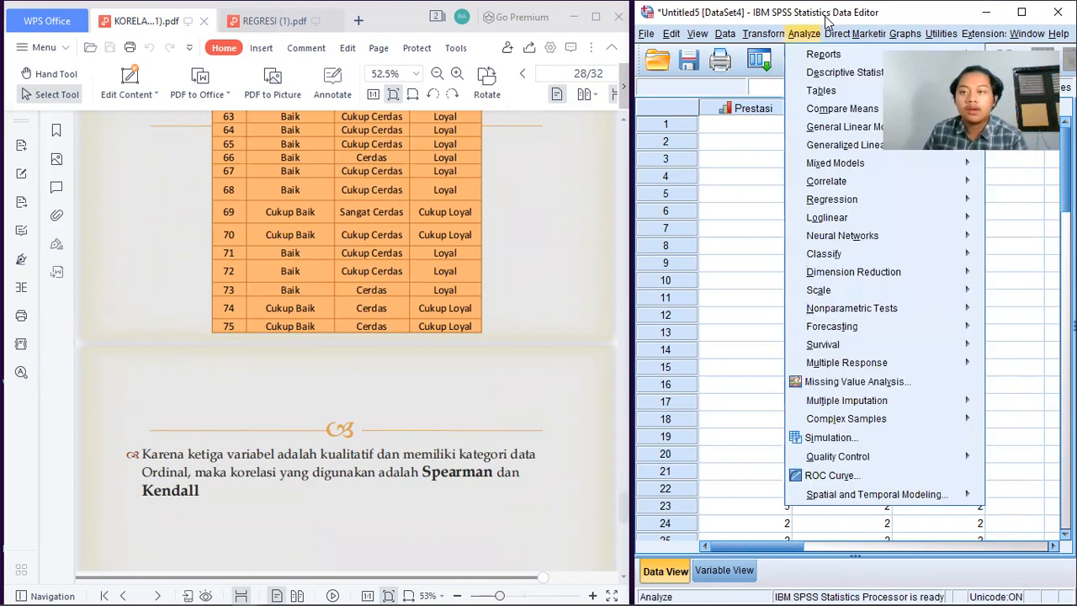
{"action": "mouse_move", "coordinate": [815, 183]}
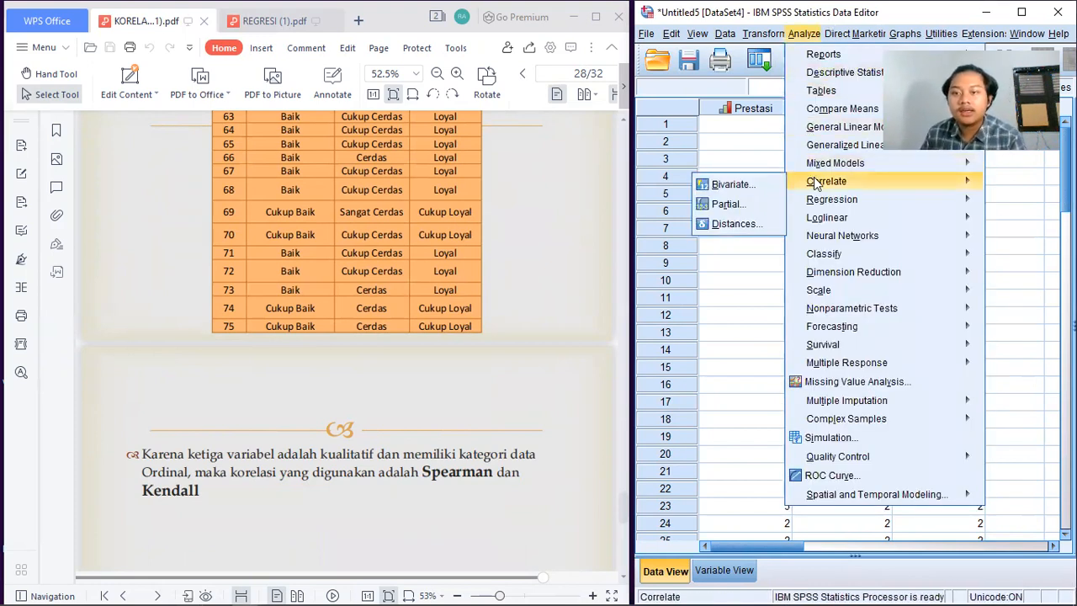
{"action": "left_click", "coordinate": [732, 186]}
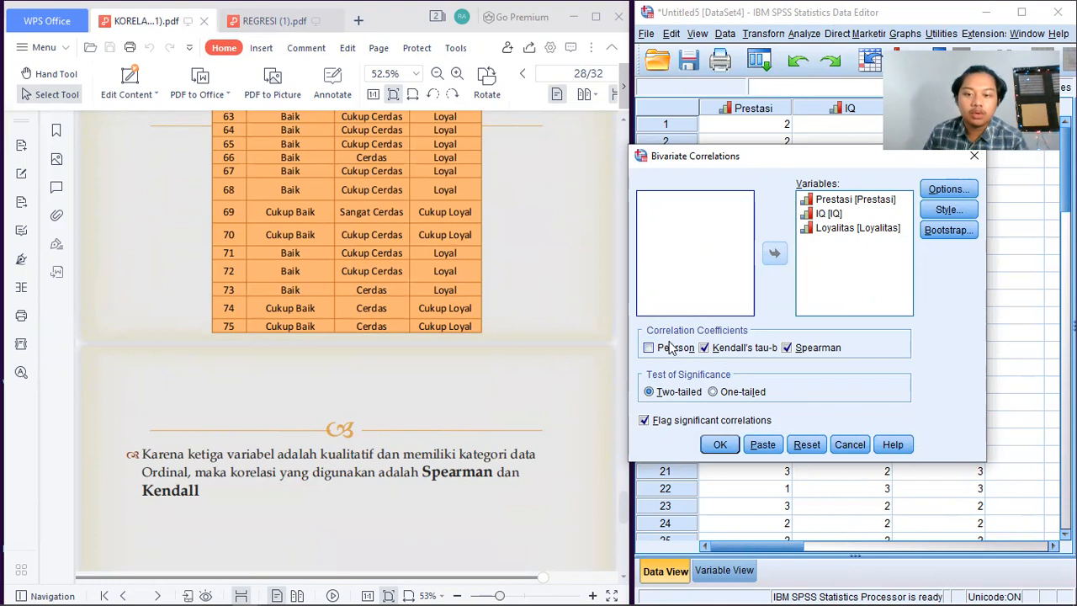
Clear the Kendall's tau-b and Spearman coefficients and select only Pearson.
{"action": "left_click", "coordinate": [703, 349]}
{"action": "left_click", "coordinate": [787, 348]}
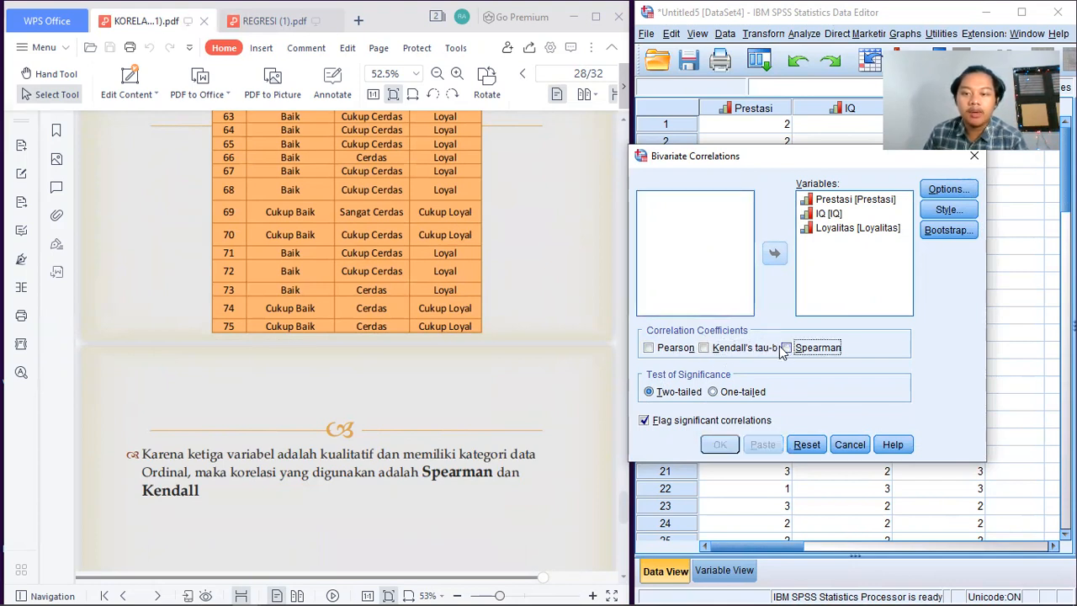
{"action": "left_click", "coordinate": [650, 348]}
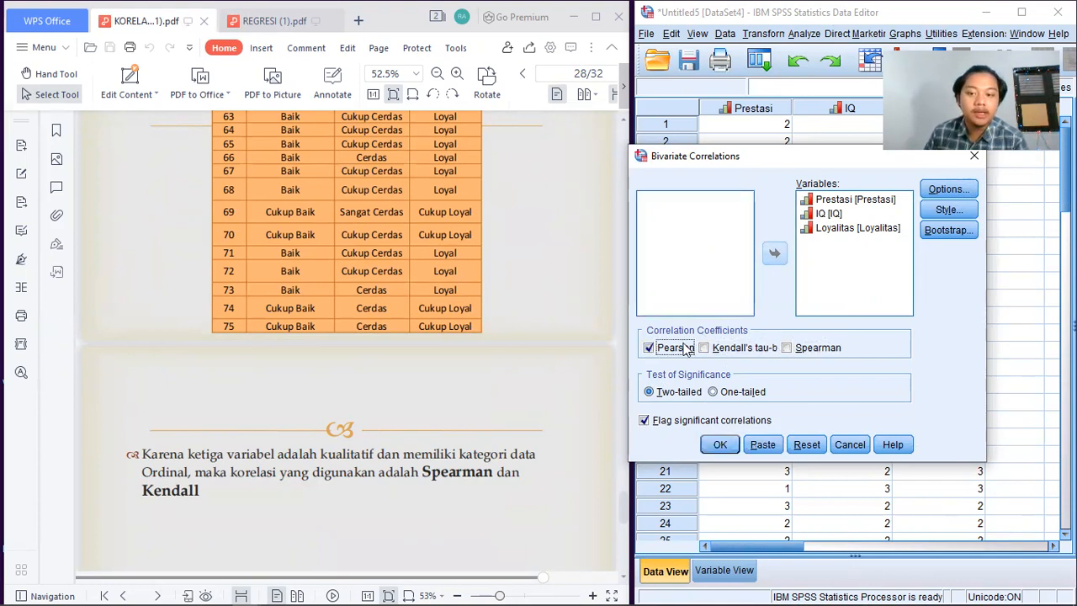
{"action": "scroll", "coordinate": [482, 336], "scroll_direction": "down", "scroll_amount": 2}
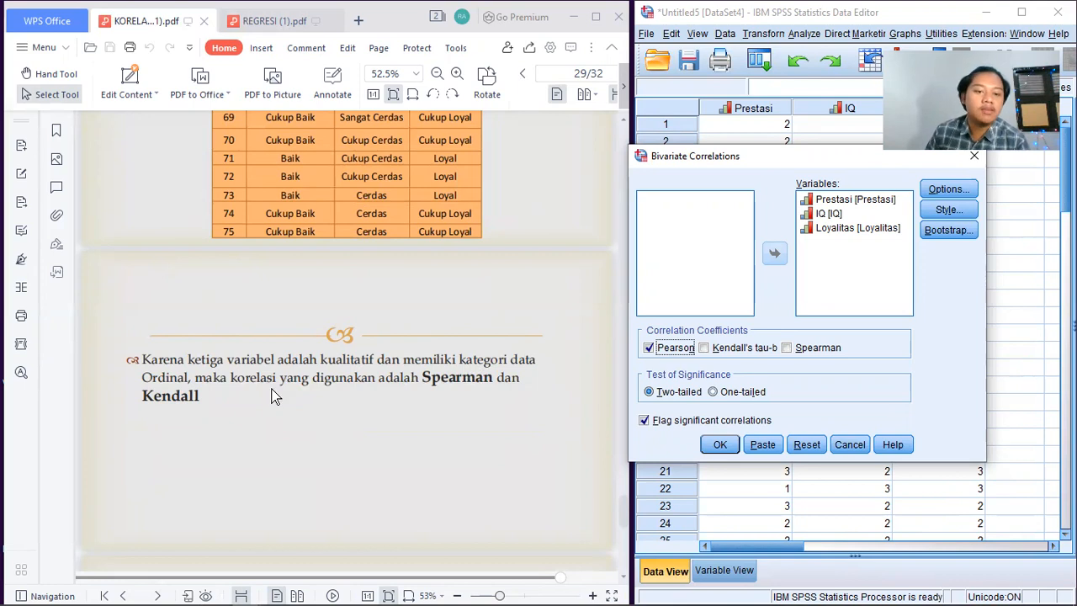
Run the bivariate correlation of Prestasi, IQ and Loyalitas with Kendall's tau-b and Spearman selected and Pearson cleared.
{"action": "left_click", "coordinate": [652, 350]}
{"action": "left_click", "coordinate": [706, 349]}
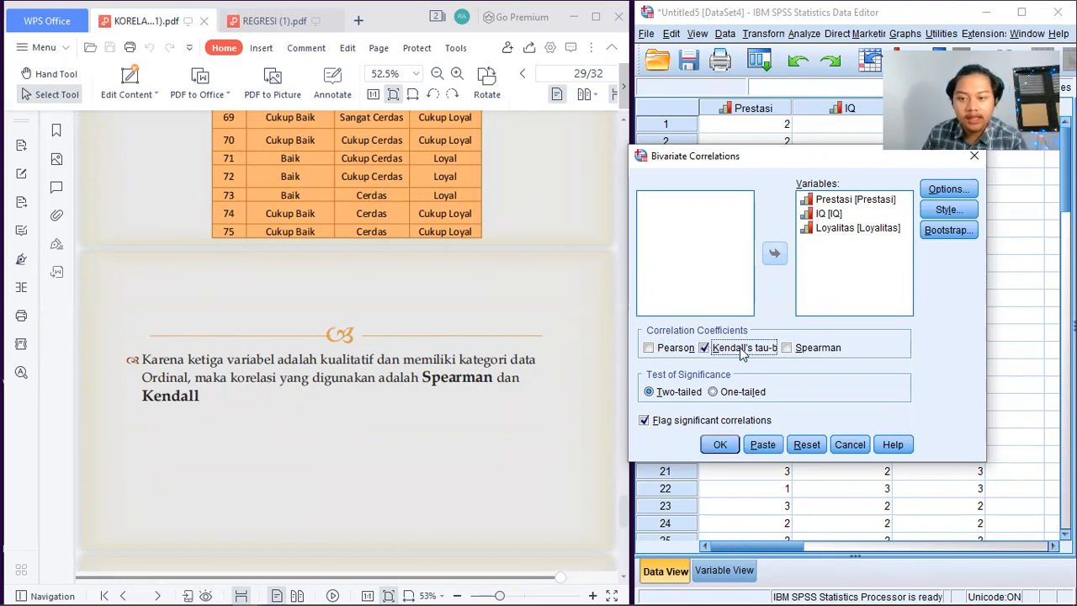
{"action": "left_click", "coordinate": [788, 347]}
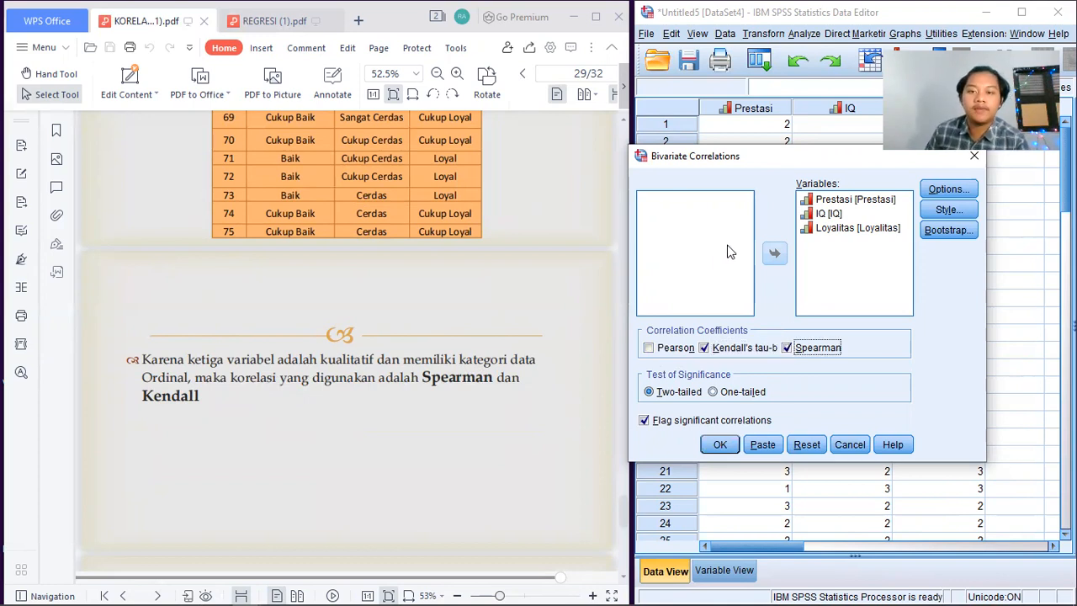
{"action": "left_click", "coordinate": [716, 443]}
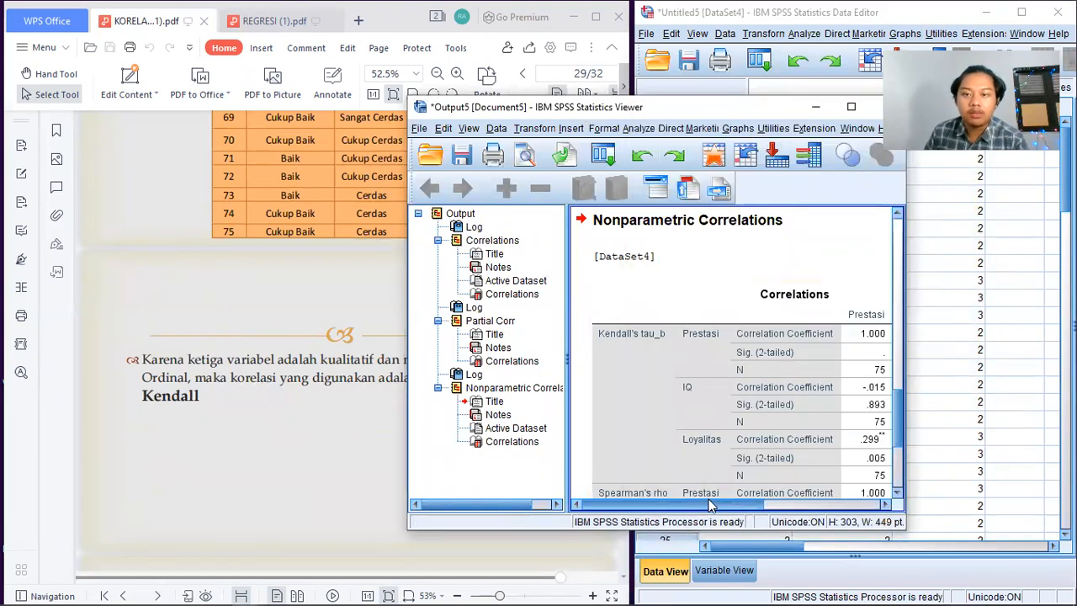
Enlarge and reposition the SPSS output window so the whole nonparametric Correlations table can be read.
{"action": "left_click_drag", "start_coordinate": [713, 507], "coordinate": [787, 488]}
{"action": "scroll", "coordinate": [741, 459], "scroll_direction": "down", "scroll_amount": 3}
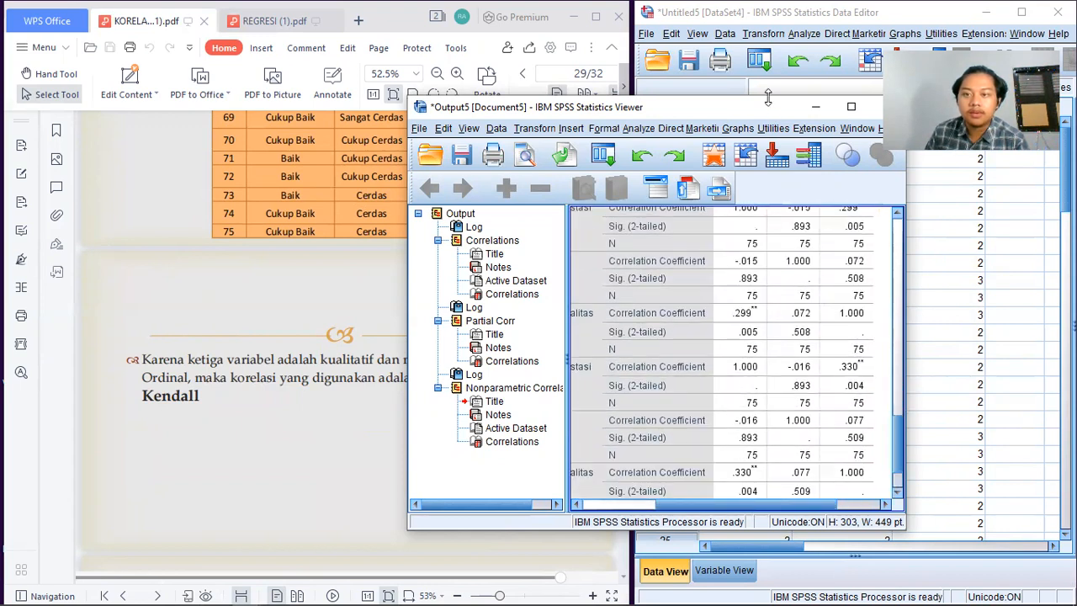
{"action": "left_click_drag", "start_coordinate": [768, 99], "coordinate": [767, 27]}
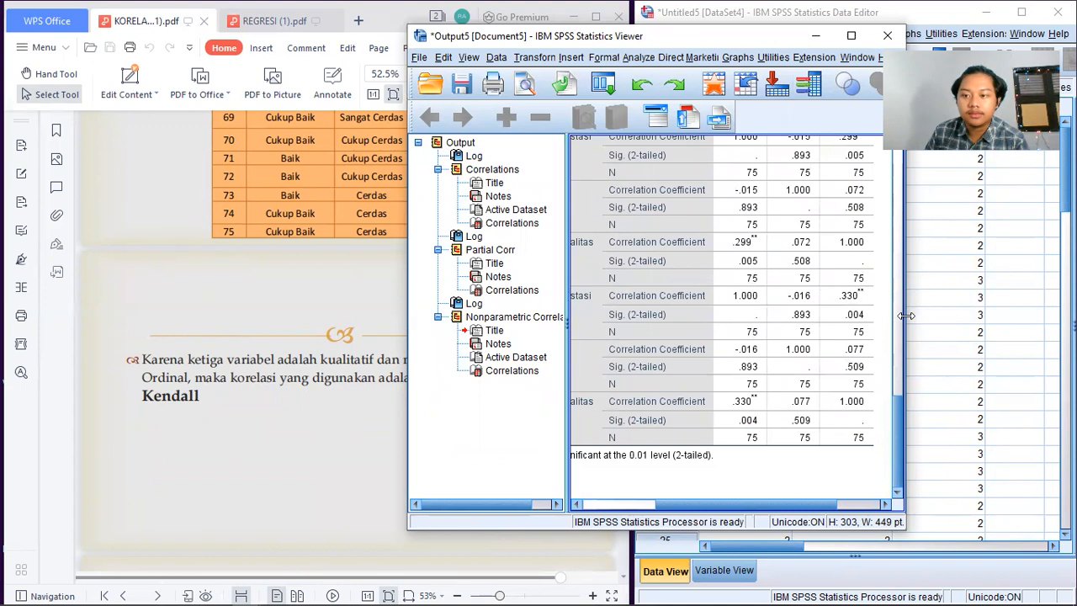
{"action": "left_click_drag", "start_coordinate": [907, 316], "coordinate": [974, 316]}
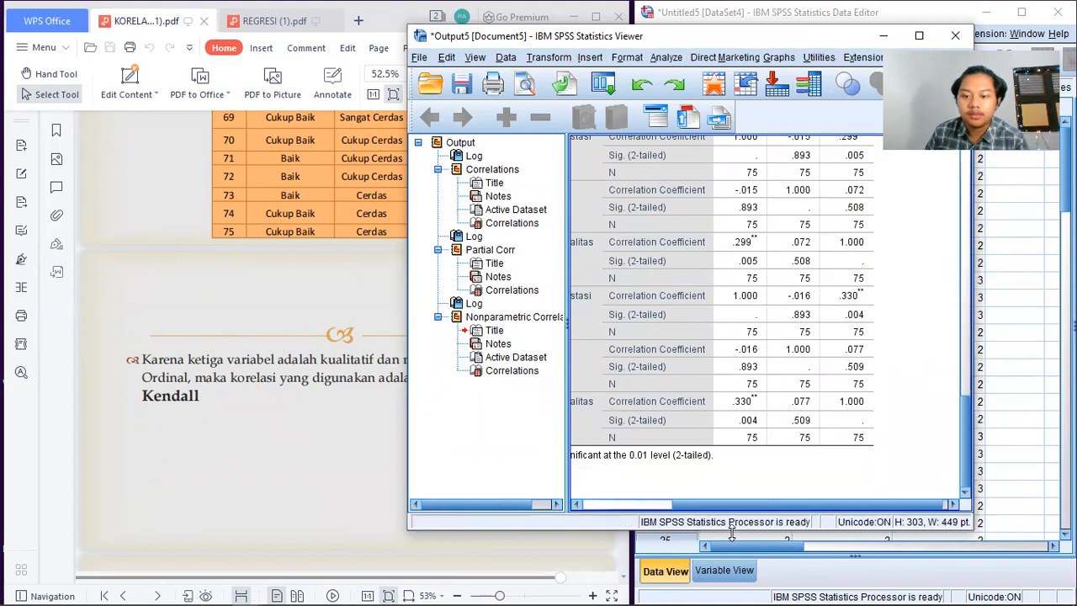
{"action": "left_click_drag", "start_coordinate": [726, 511], "coordinate": [673, 509]}
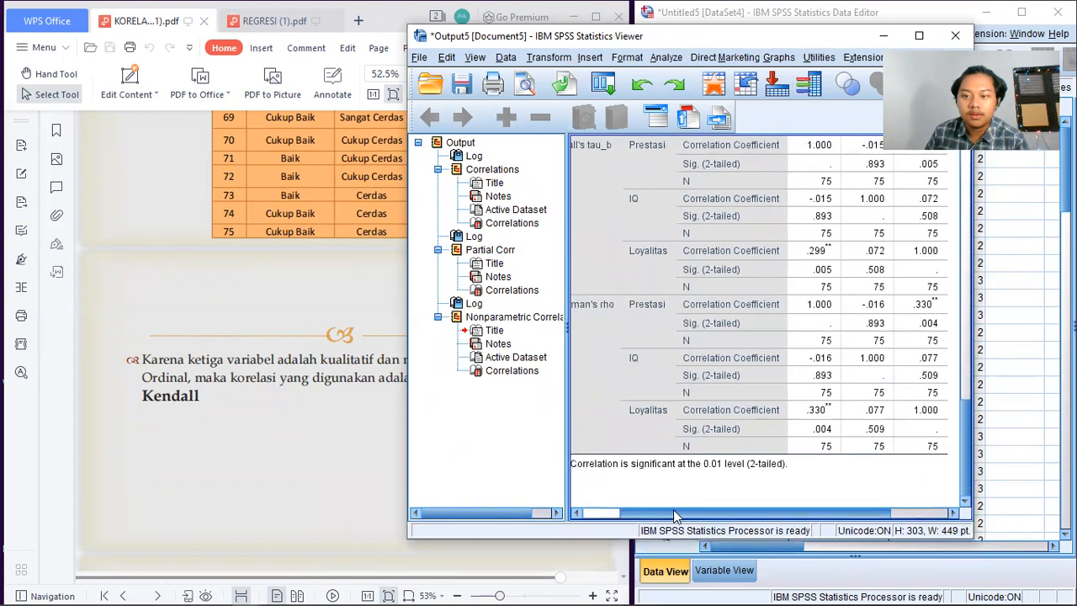
{"action": "scroll", "coordinate": [665, 404], "scroll_direction": "up", "scroll_amount": 3}
{"action": "scroll", "coordinate": [661, 403], "scroll_direction": "down", "scroll_amount": 3}
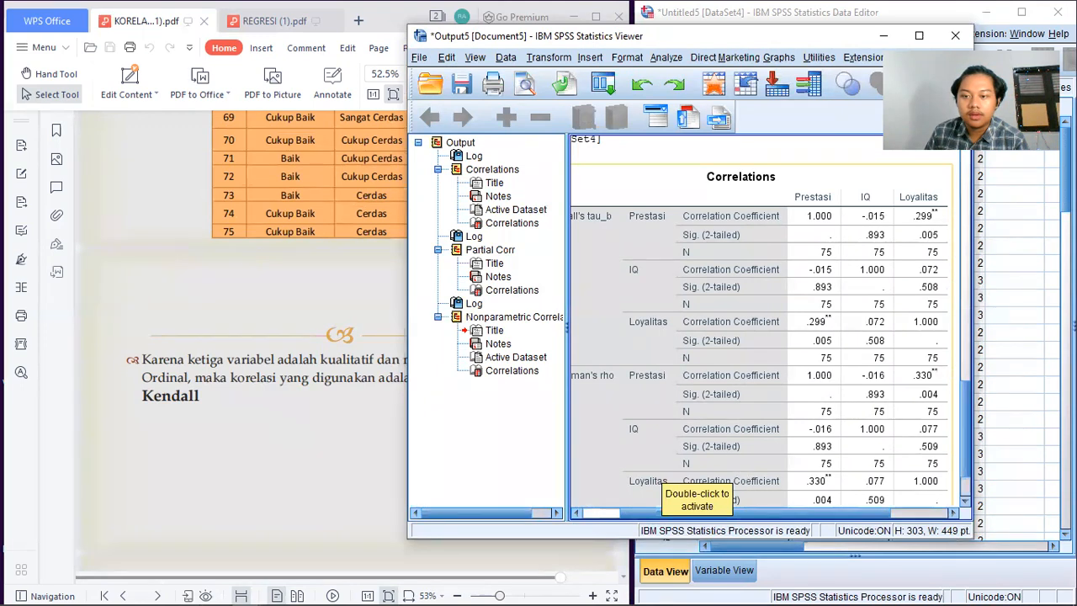
{"action": "left_click_drag", "start_coordinate": [975, 284], "coordinate": [1031, 286]}
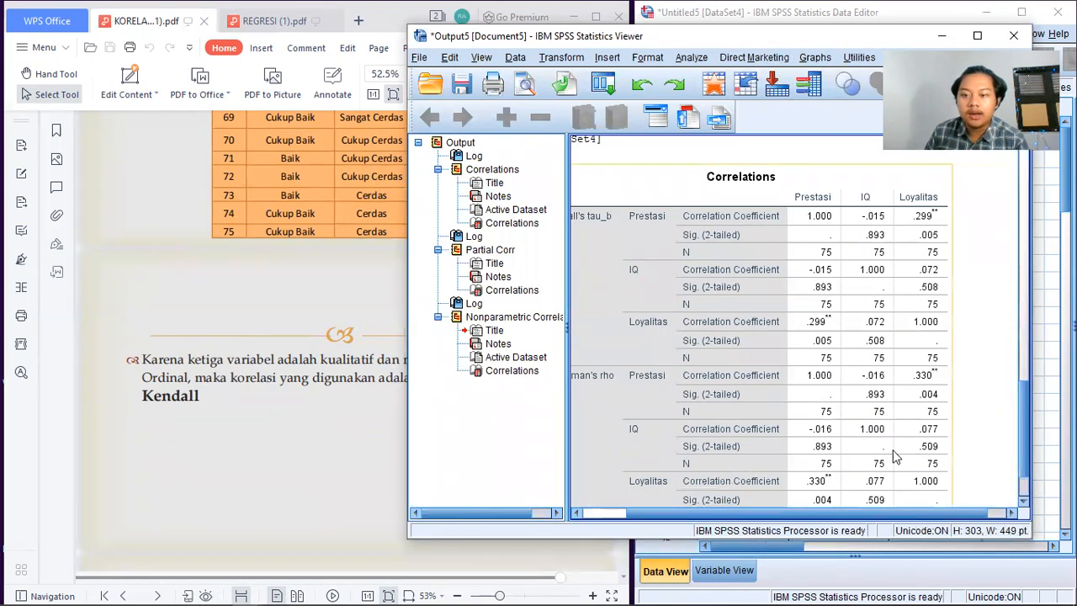
{"action": "left_click_drag", "start_coordinate": [893, 513], "coordinate": [855, 513]}
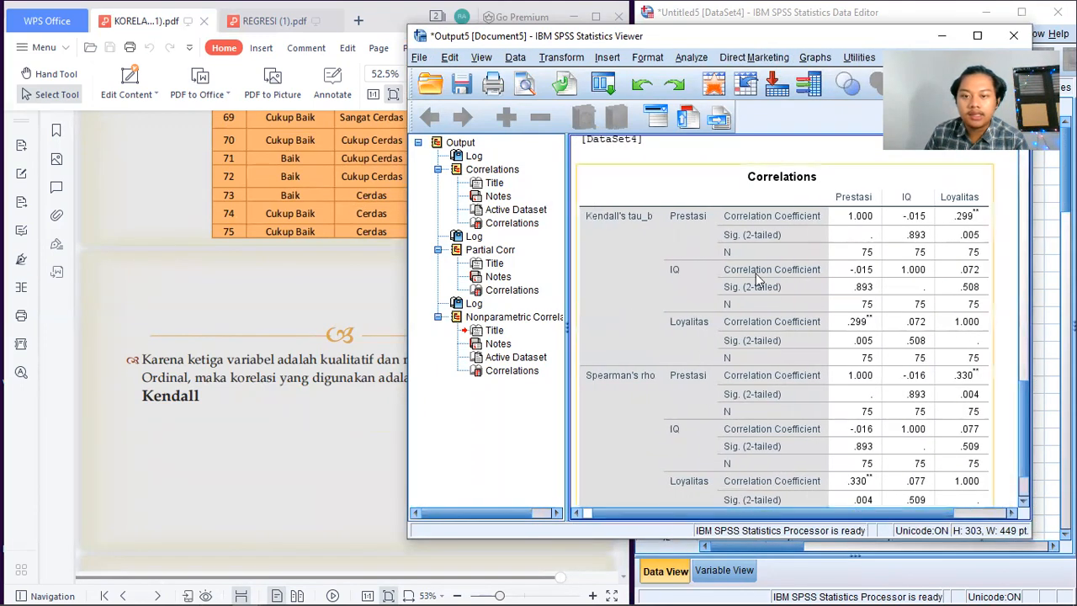
{"action": "scroll", "coordinate": [745, 266], "scroll_direction": "down", "scroll_amount": 3}
{"action": "left_click_drag", "start_coordinate": [1025, 406], "coordinate": [1024, 397]}
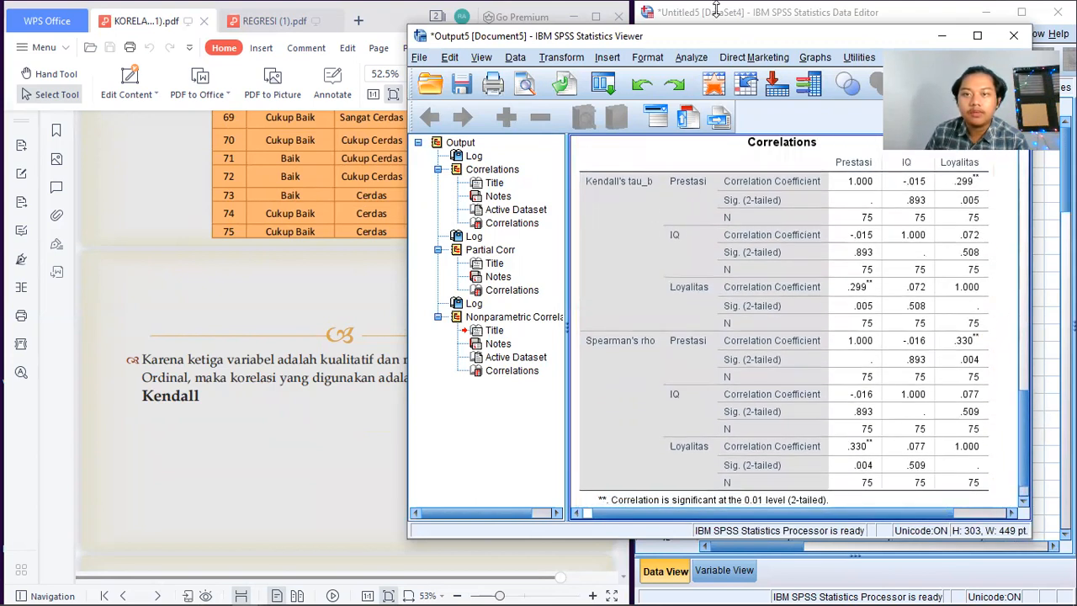
{"action": "left_click_drag", "start_coordinate": [716, 36], "coordinate": [759, 31]}
Compare the Correlations table in the SPSS output with the Hasil Ouput slide in the PDF.
{"action": "left_click", "coordinate": [301, 226]}
{"action": "scroll", "coordinate": [301, 226], "scroll_direction": "down", "scroll_amount": 5}
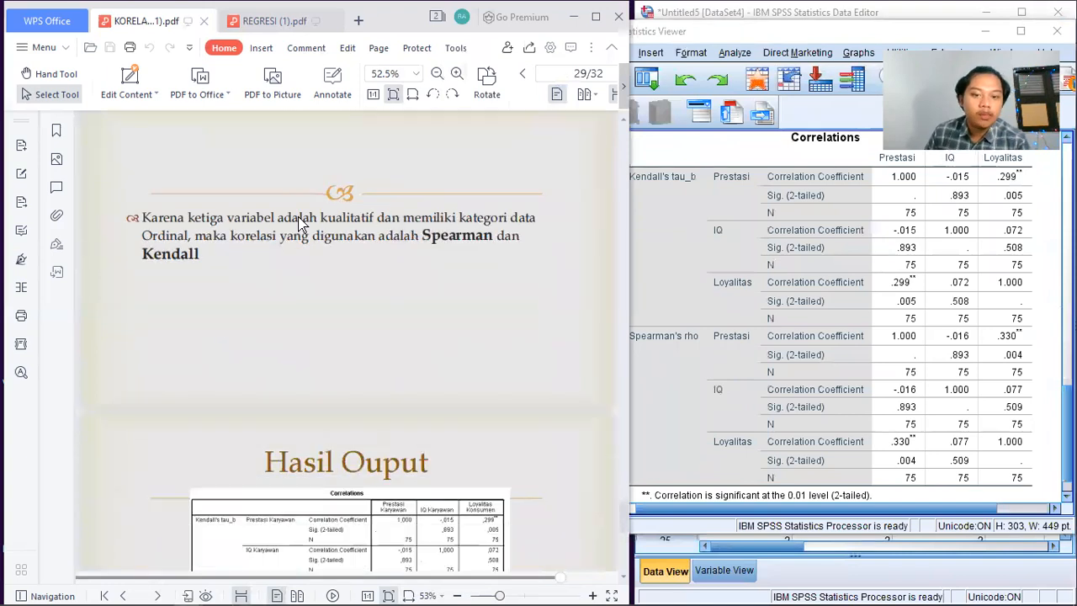
{"action": "scroll", "coordinate": [300, 226], "scroll_direction": "down", "scroll_amount": 3}
{"action": "scroll", "coordinate": [298, 215], "scroll_direction": "down", "scroll_amount": 1}
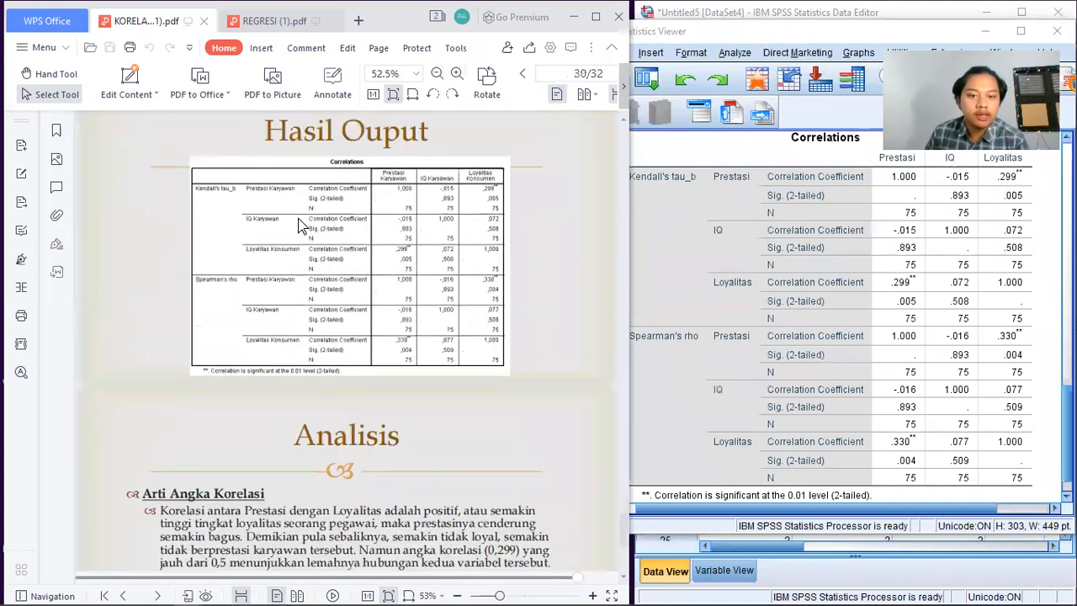
{"action": "left_click", "coordinate": [747, 98]}
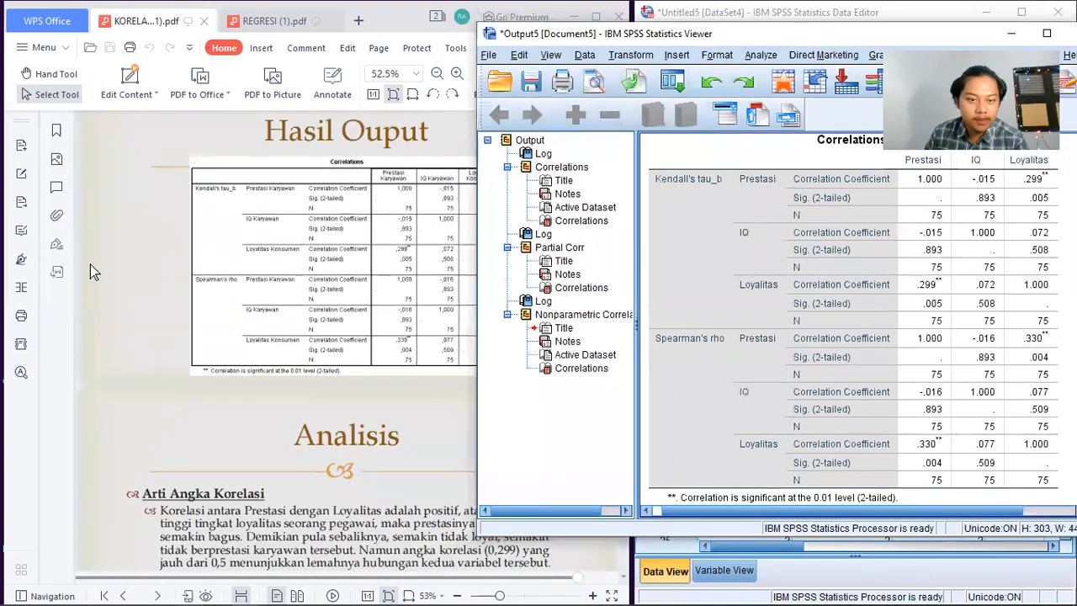
Read the Analisis slides on the meaning and significance of the correlations alongside the SPSS output.
{"action": "left_click", "coordinate": [120, 241]}
{"action": "scroll", "coordinate": [308, 215], "scroll_direction": "down", "scroll_amount": 3}
{"action": "scroll", "coordinate": [311, 221], "scroll_direction": "down", "scroll_amount": 2}
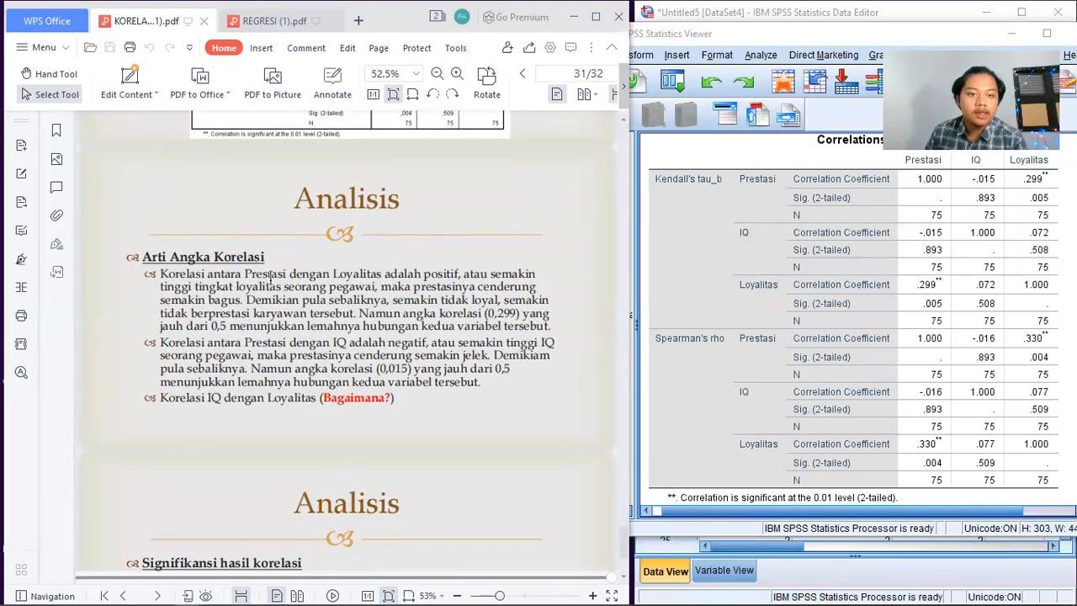
{"action": "scroll", "coordinate": [293, 256], "scroll_direction": "down", "scroll_amount": 1}
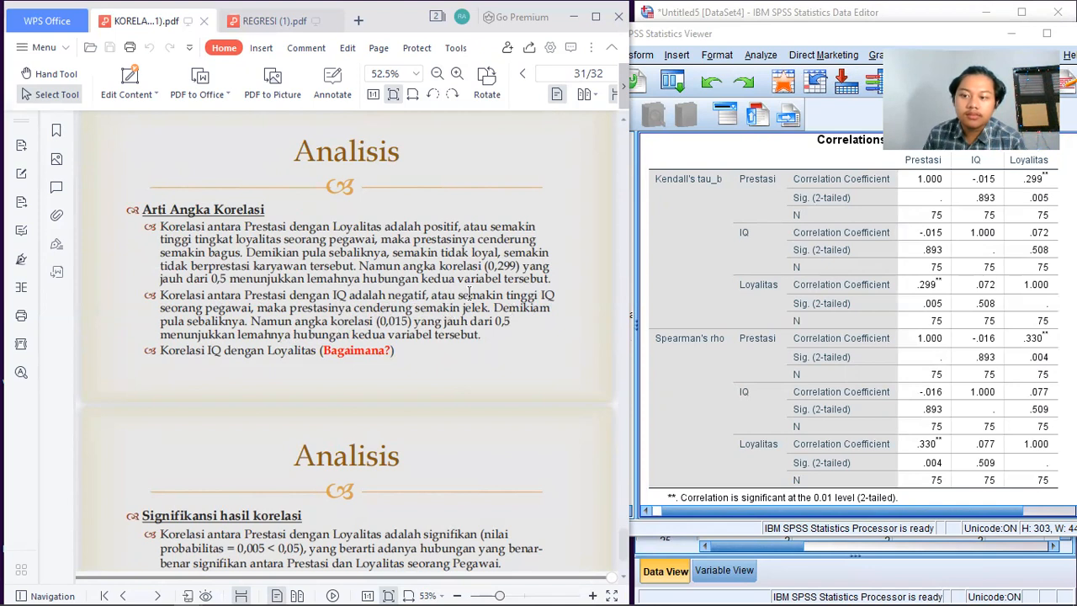
{"action": "scroll", "coordinate": [469, 294], "scroll_direction": "down", "scroll_amount": 3}
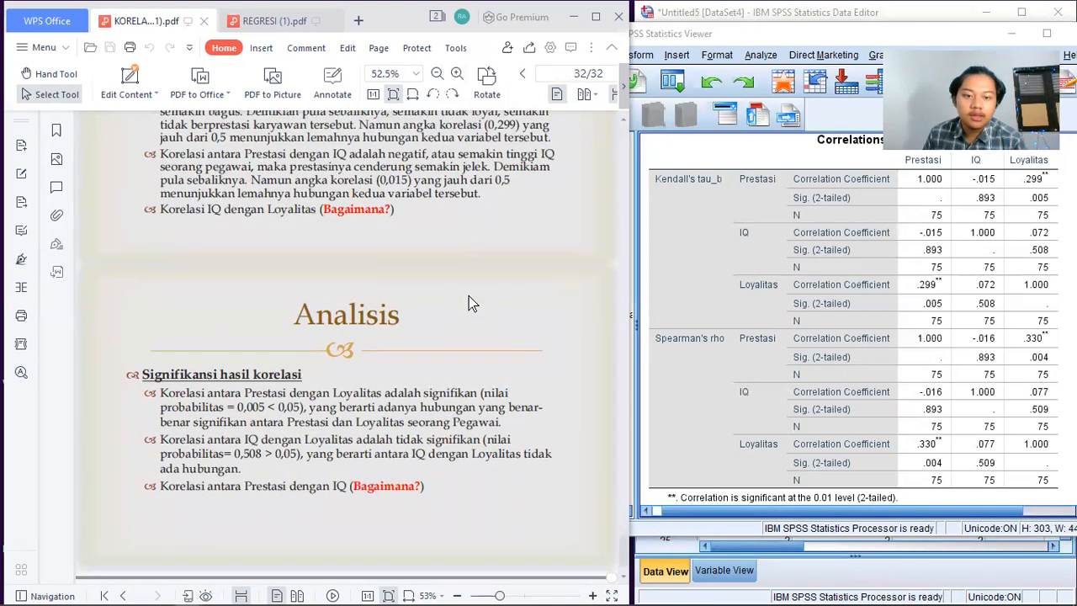